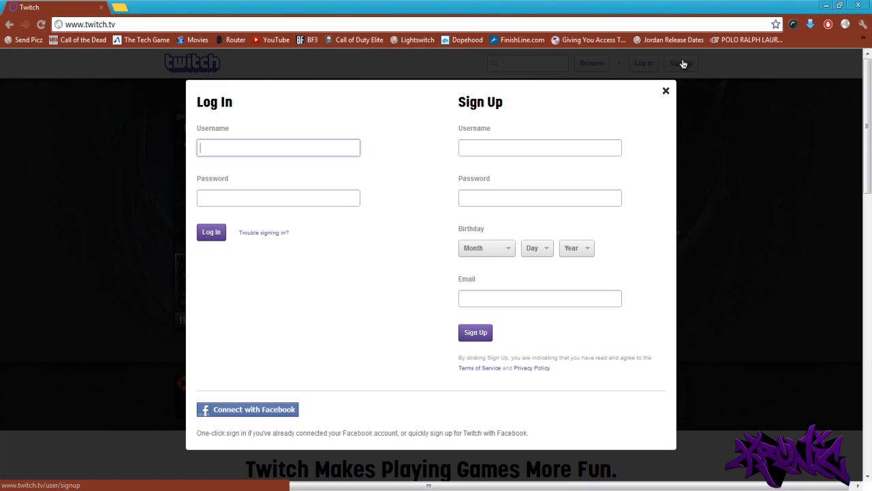
# Place the cursor in the Twitch sign-up form's Username field.
pyautogui.click(532, 145)
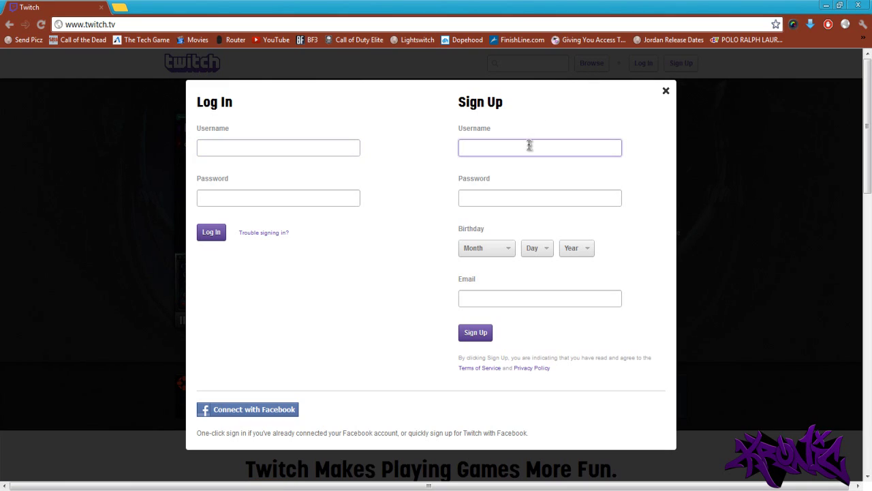
# Type a new username, correcting typos until Twitch marks it as accepted.
pyautogui.write('Legh')
pyautogui.press('BackSpace')
pyautogui.write('itiiit')
pyautogui.click(509, 147)
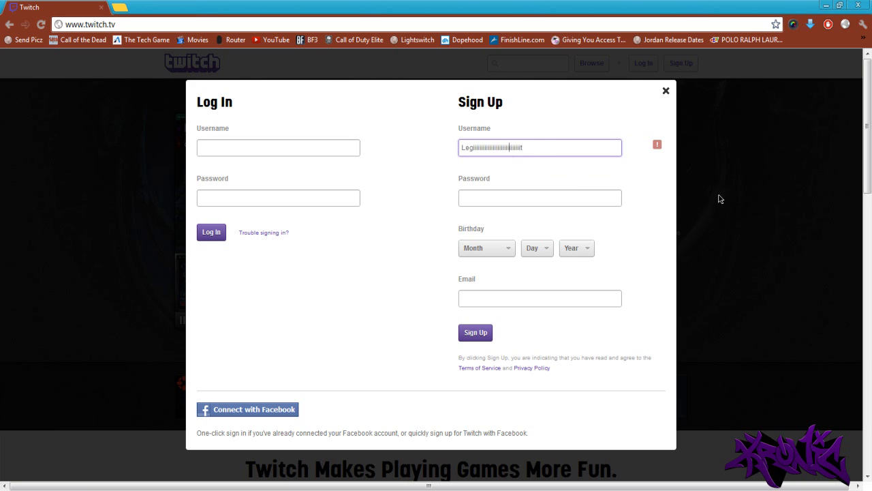
pyautogui.write('iiiiiiiiiiiiiiiiiiiiiiii')
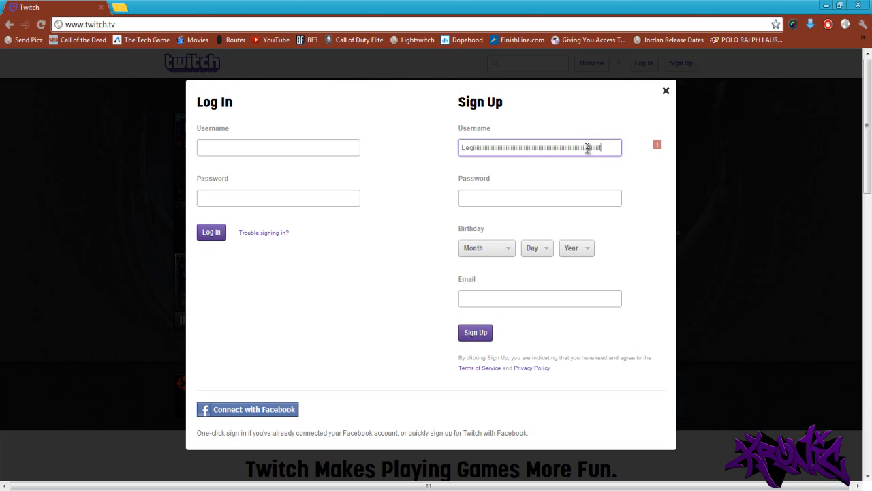
pyautogui.moveTo(613, 145); pyautogui.dragTo(359, 135)
pyautogui.press('BackSpace')
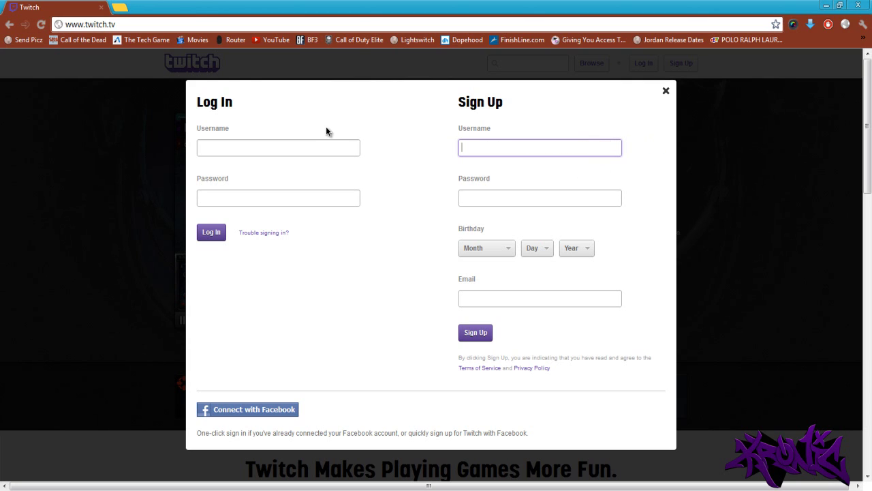
pyautogui.write('MarcoPopl')
pyautogui.press('BackSpace')
pyautogui.write('o')
pyautogui.press('BackSpace')
pyautogui.press('BackSpace')
pyautogui.write('p')
# Enter the new account's password in the Password field.
pyautogui.click(489, 194)
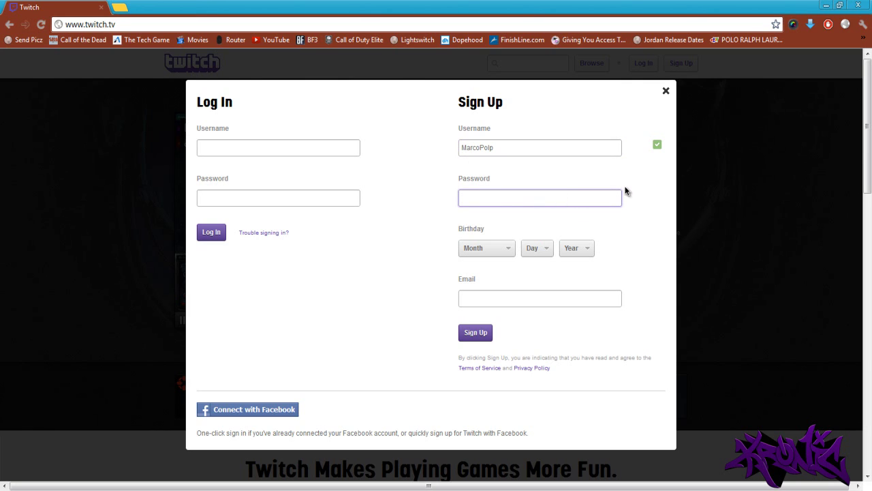
pyautogui.write('••••')
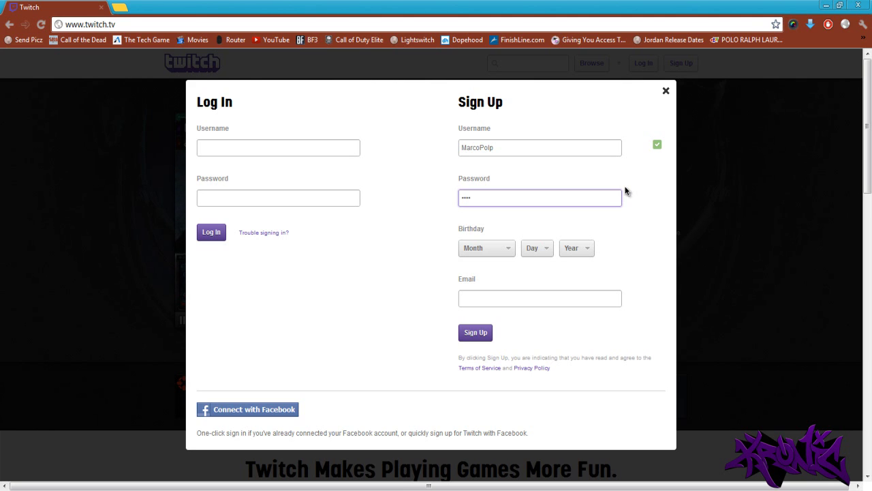
pyautogui.click(477, 246)
# Set the birthday dropdowns to January 1, 1911.
pyautogui.click(506, 251)
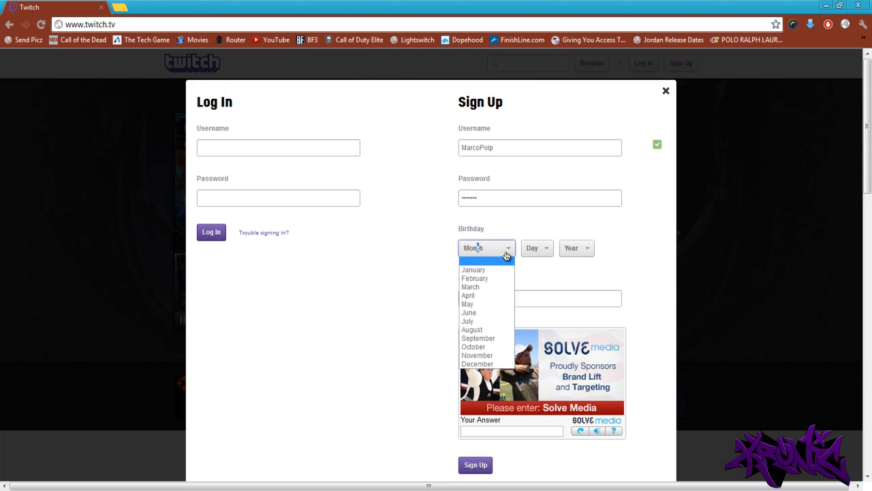
pyautogui.click(504, 271)
pyautogui.click(543, 253)
pyautogui.click(527, 270)
pyautogui.click(576, 249)
pyautogui.click(574, 276)
# Enter the account's e-mail address in the Email field.
pyautogui.click(494, 278)
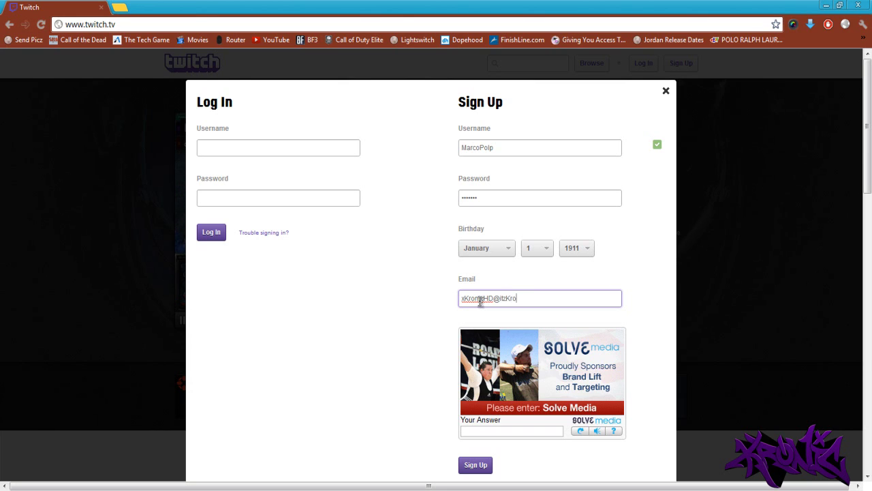
pyautogui.write('HD')
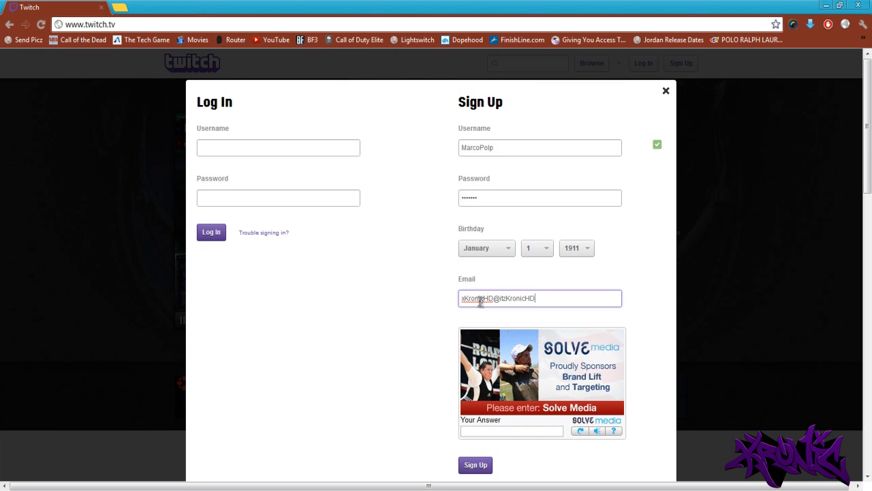
pyautogui.moveTo(502, 298); pyautogui.dragTo(590, 303)
pyautogui.click(590, 303)
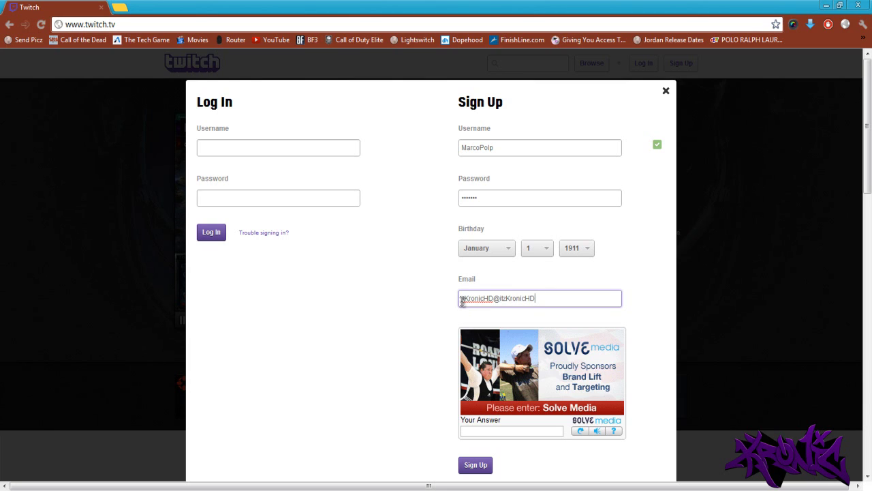
pyautogui.moveTo(462, 302); pyautogui.dragTo(541, 297)
pyautogui.click(505, 428)
pyautogui.click(505, 428)
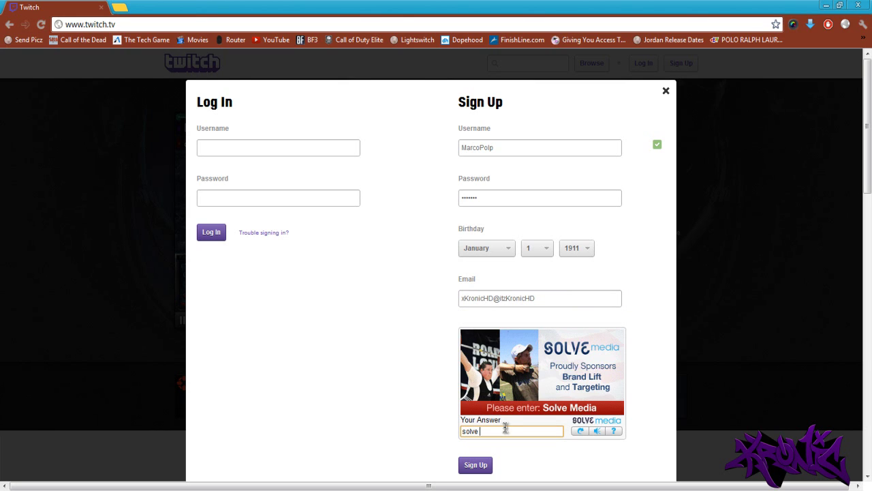
# Submit with captcha answer 'solve media', then go back to fix the invalid e-mail.
pyautogui.write('solve media')
pyautogui.click(481, 465)
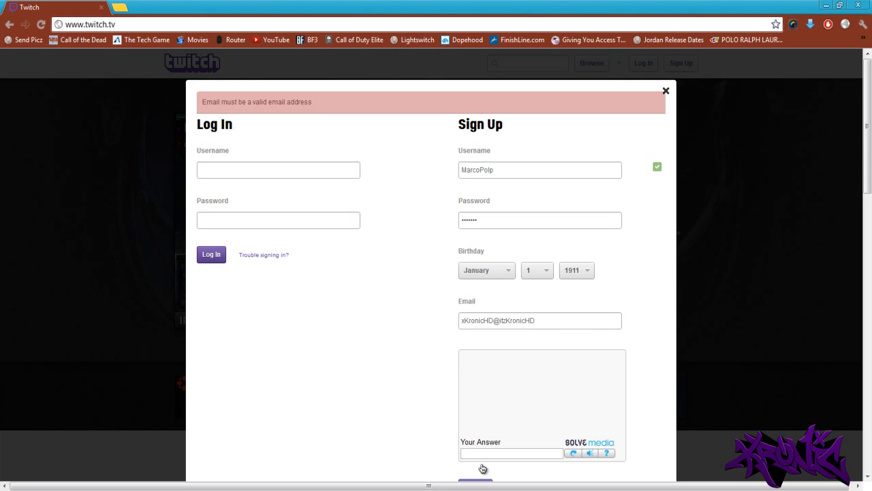
pyautogui.click(545, 320)
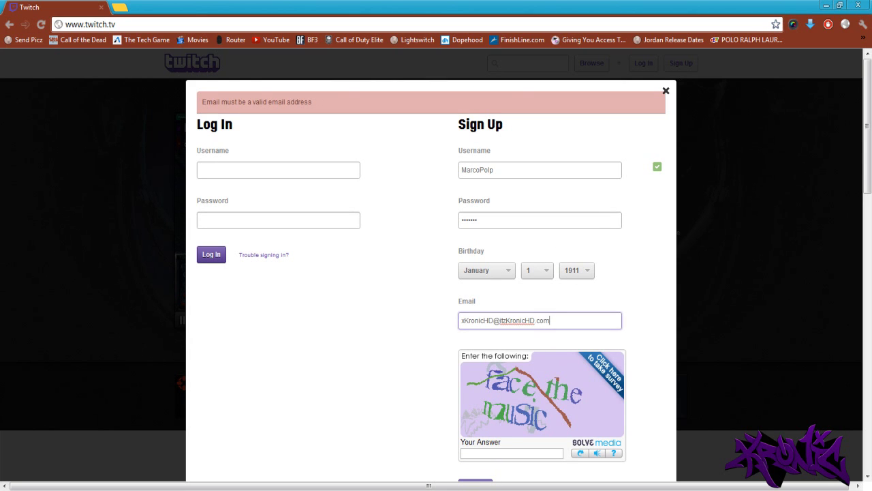
# Answer the new captcha 'face the music' and resubmit to create the account.
pyautogui.click(506, 454)
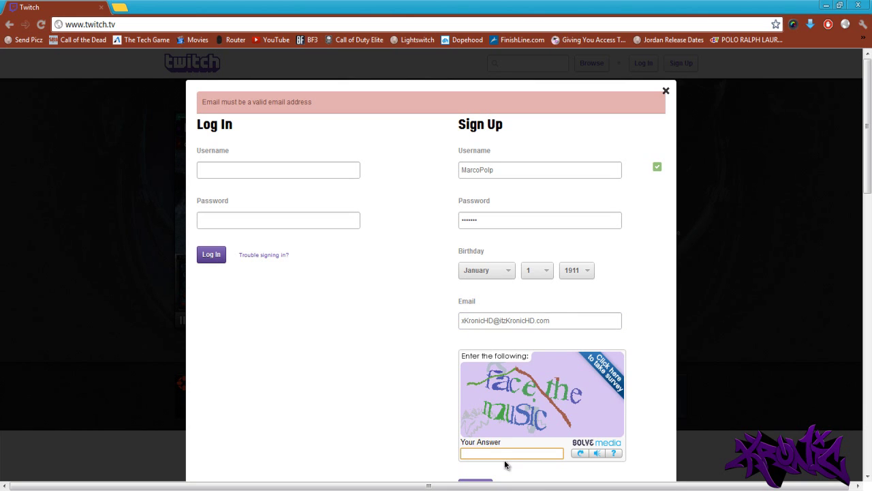
pyautogui.write('face the music')
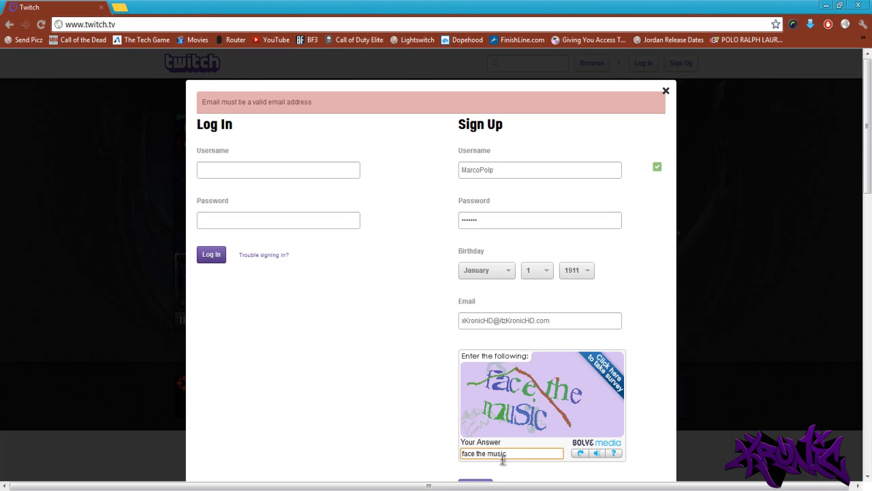
pyautogui.scroll(-3, 548, 317)
pyautogui.click(475, 375)
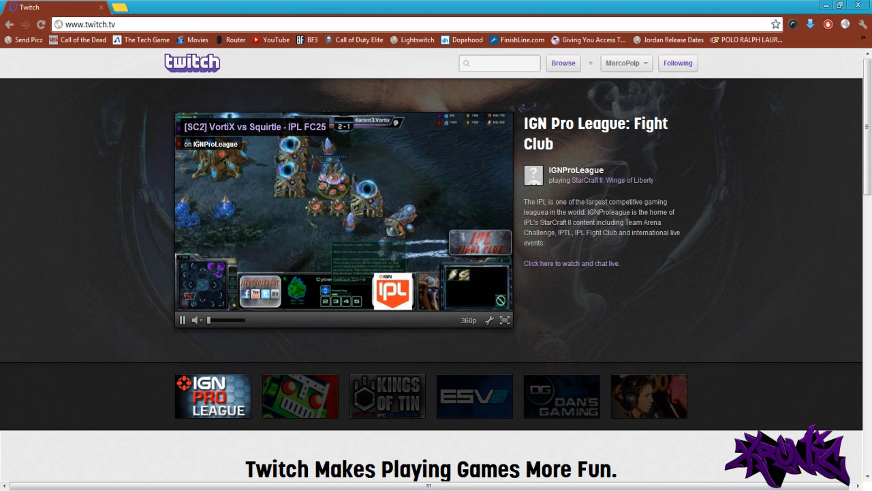
# Launch XSplit Broadcaster from the Start menu and move its window up and left.
pyautogui.press('super')
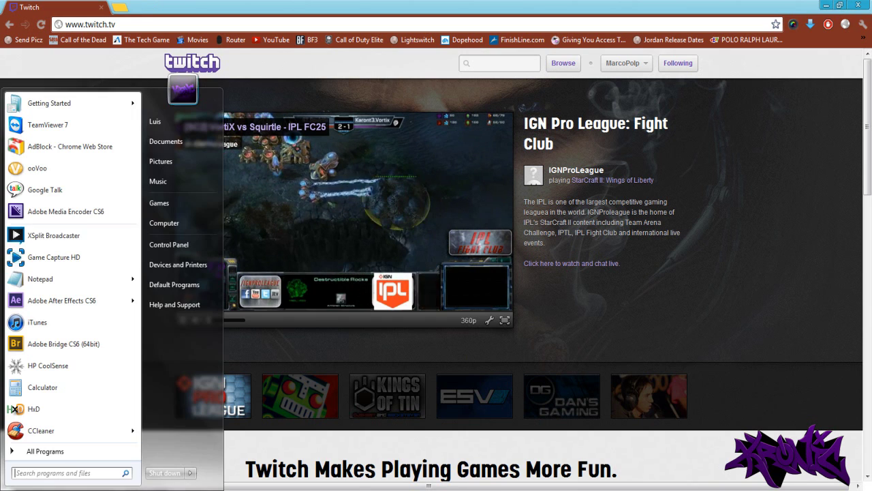
pyautogui.click(89, 233)
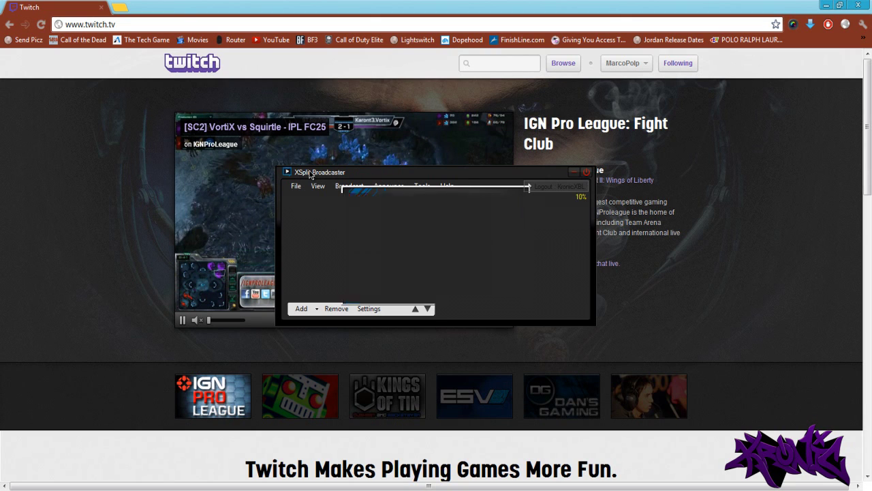
pyautogui.moveTo(407, 172); pyautogui.dragTo(318, 111)
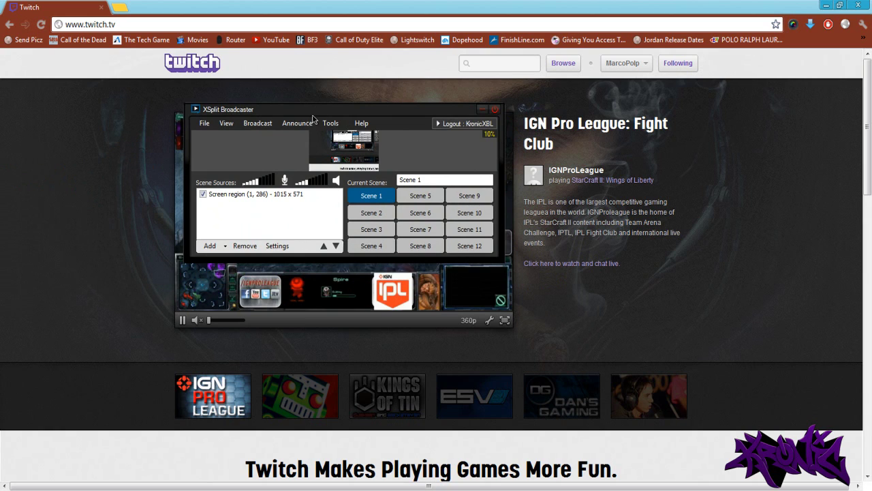
# Start adding a Justin/TwitchTV channel from the channel list's edit settings.
pyautogui.click(258, 127)
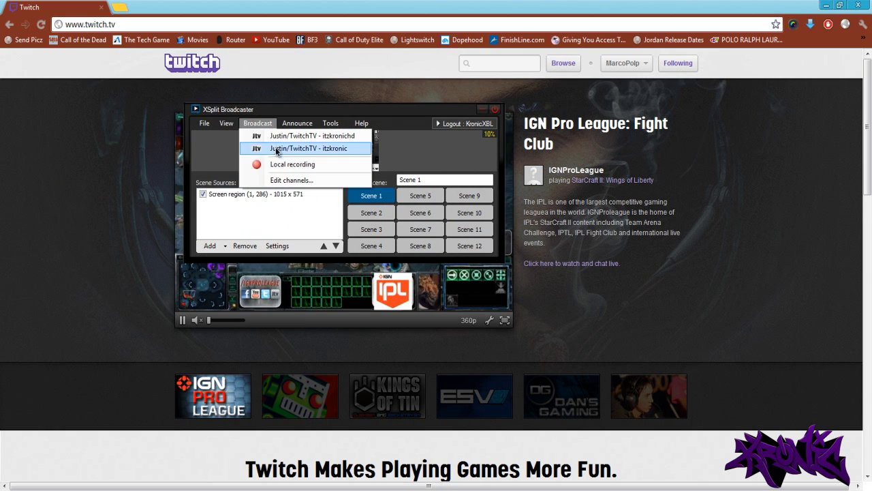
pyautogui.click(290, 180)
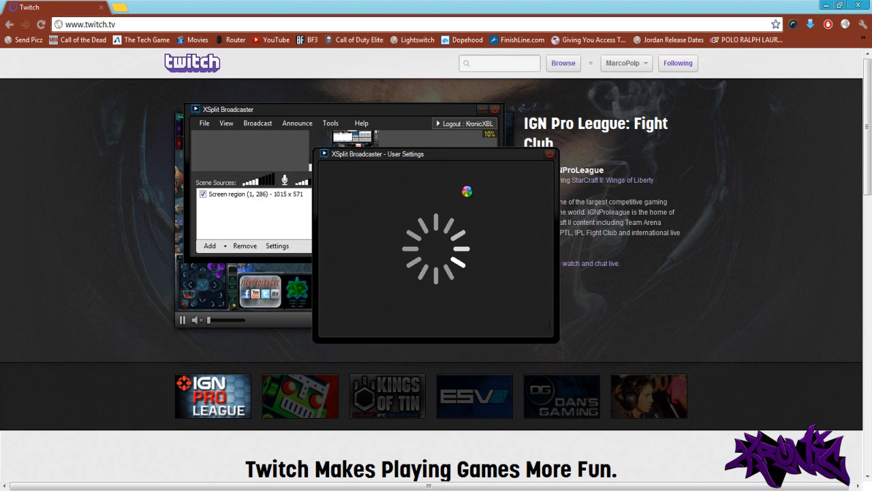
pyautogui.click(521, 222)
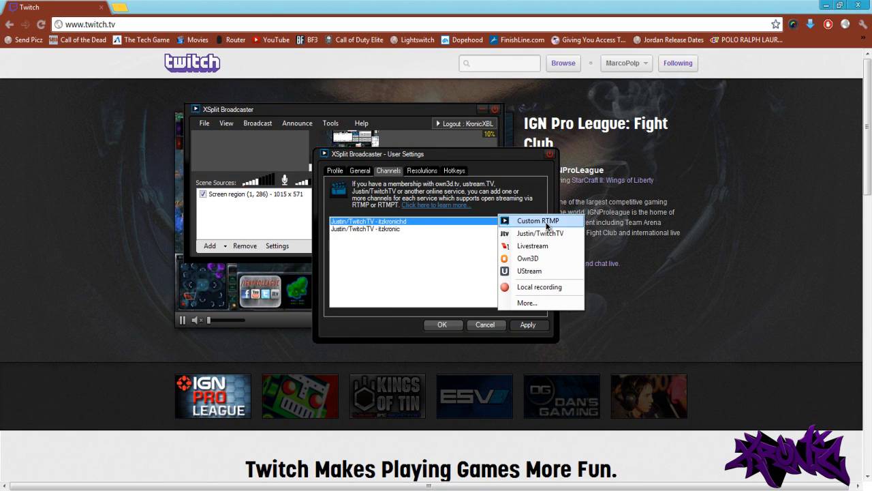
pyautogui.click(548, 234)
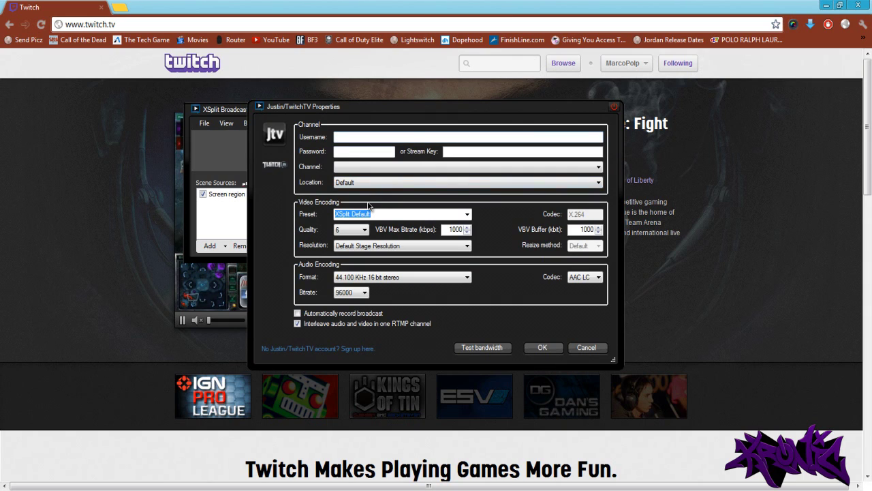
# Enter the new account's username and password, dismiss the channel-not-available warning, and cancel.
pyautogui.write('M')
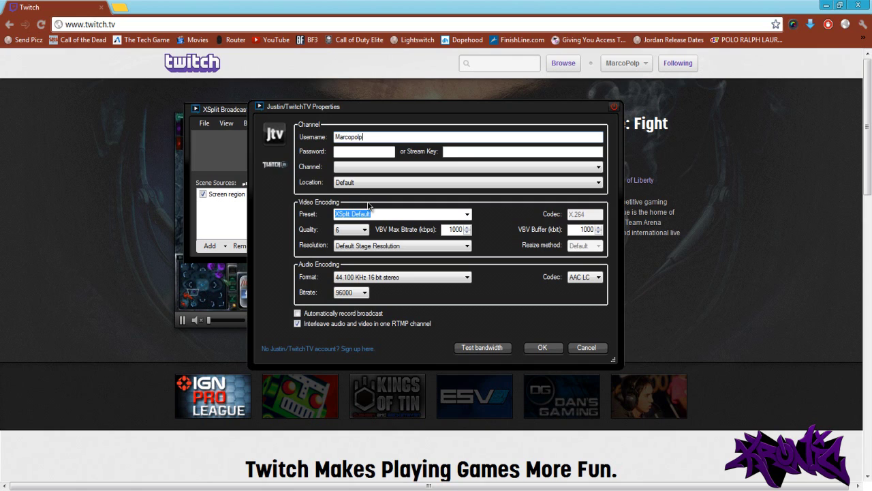
pyautogui.write('arcopolp')
pyautogui.press('Tab')
pyautogui.write('*')
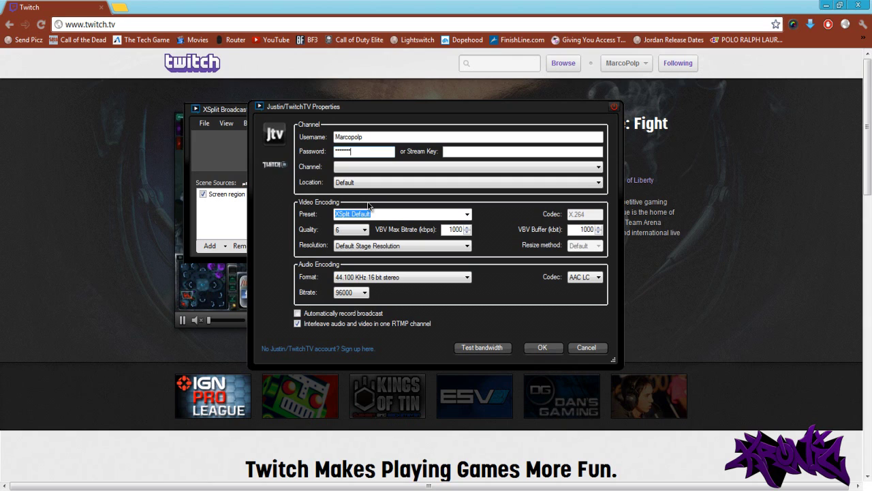
pyautogui.click(560, 348)
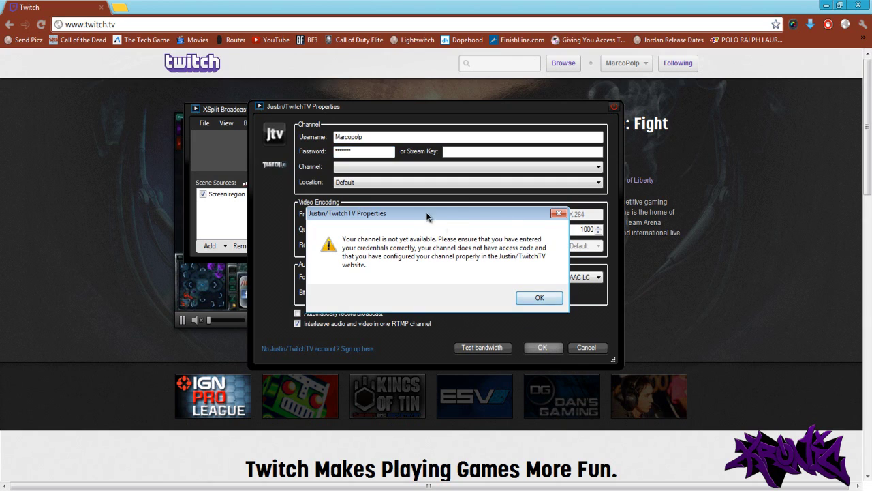
pyautogui.click(433, 139)
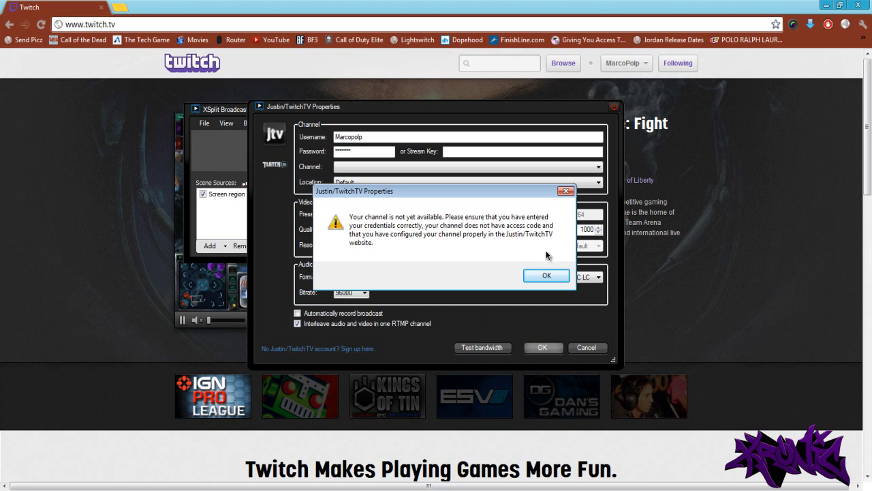
pyautogui.click(546, 274)
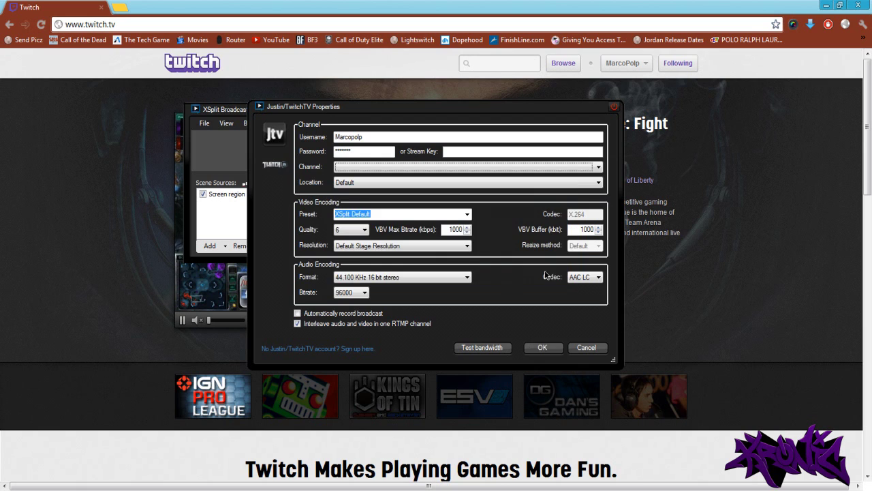
pyautogui.click(578, 352)
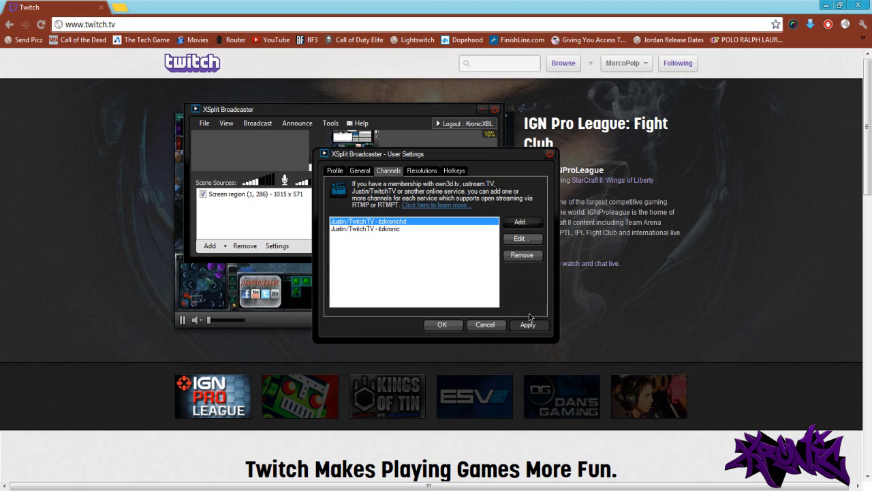
# Close XSplit User Settings and view the new account's Videos page on Twitch.
pyautogui.click(551, 155)
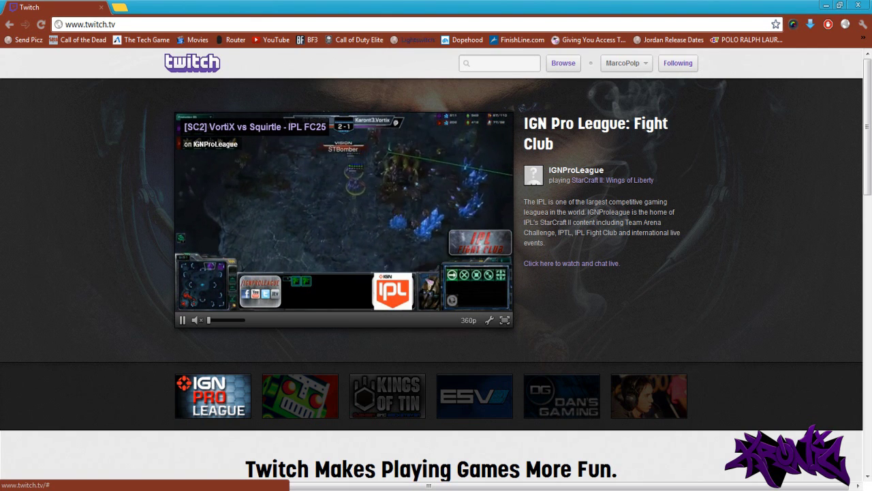
pyautogui.click(637, 64)
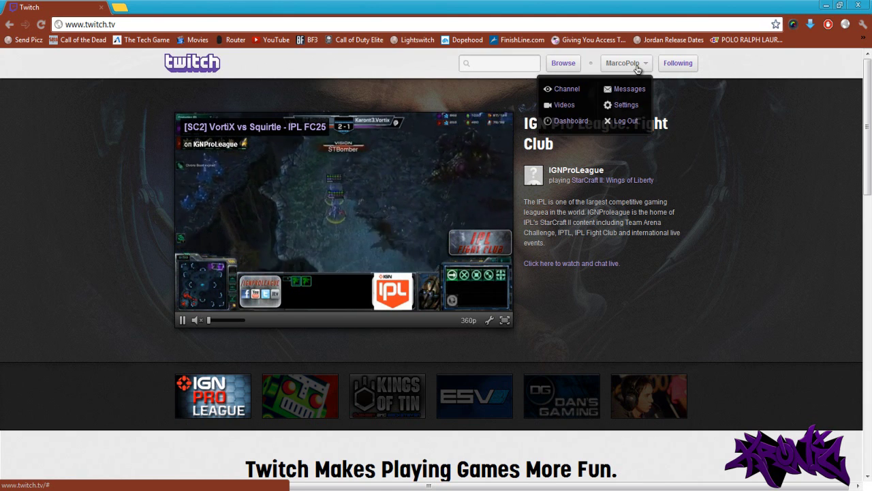
pyautogui.click(563, 90)
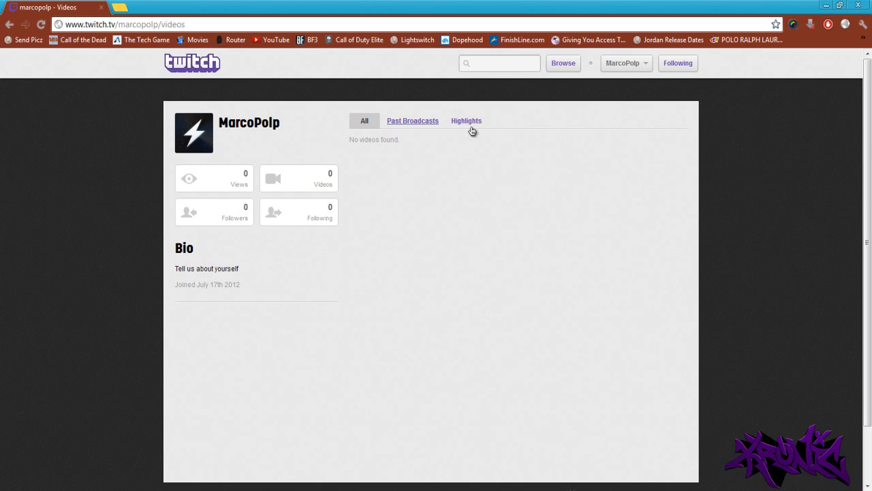
# Check the broadcaster Dashboard, then go to the account's channel page.
pyautogui.click(632, 64)
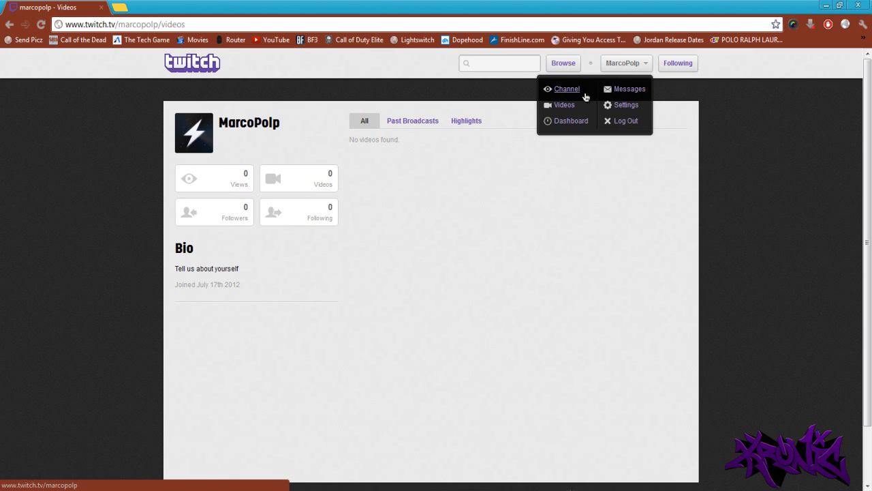
pyautogui.click(570, 121)
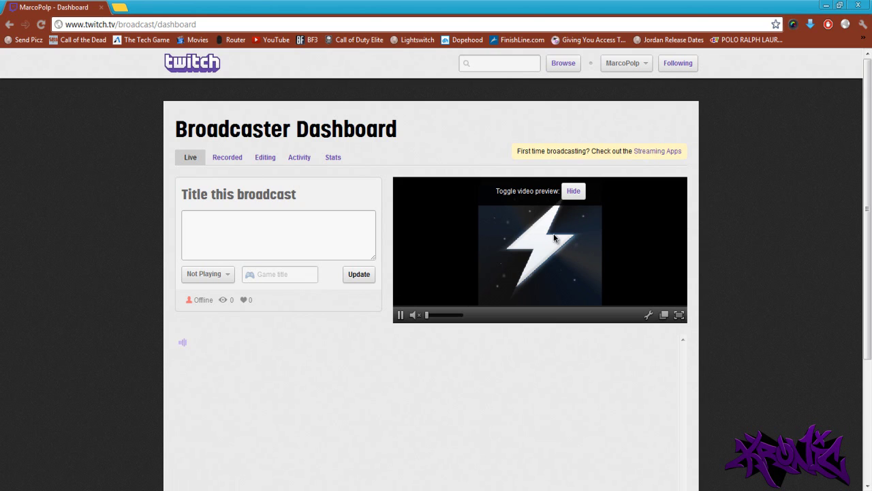
pyautogui.moveTo(179, 335); pyautogui.dragTo(263, 346)
pyautogui.click(263, 345)
pyautogui.moveTo(644, 64)
pyautogui.click(580, 89)
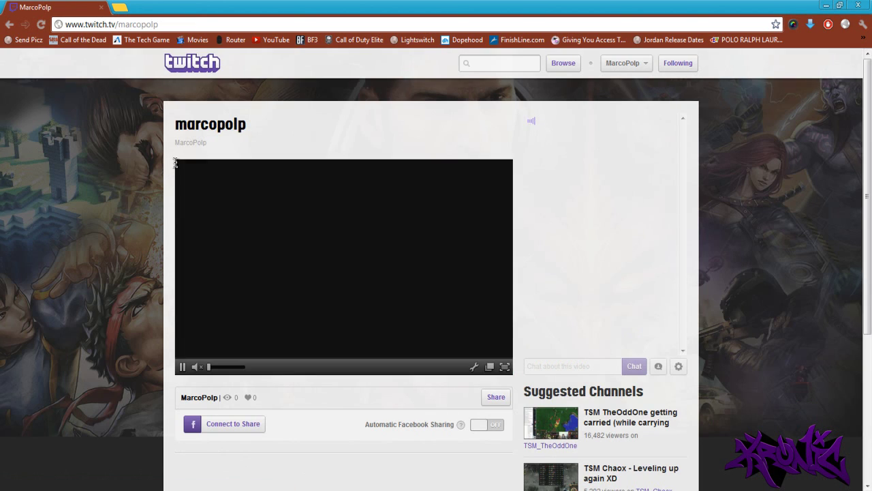
pyautogui.scroll(-4, 80, 225)
pyautogui.scroll(4, 80, 226)
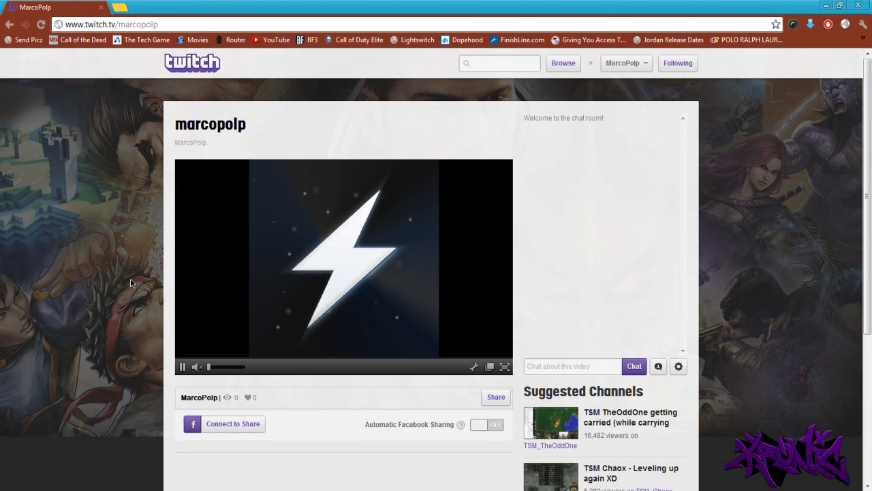
# Bring XSplit User Settings back and add a new Justin/TwitchTV channel.
pyautogui.click(420, 489)
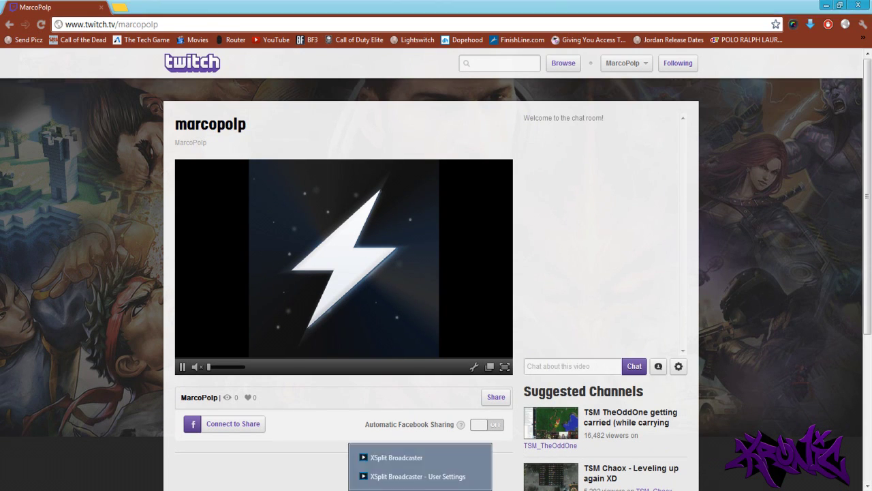
pyautogui.click(440, 475)
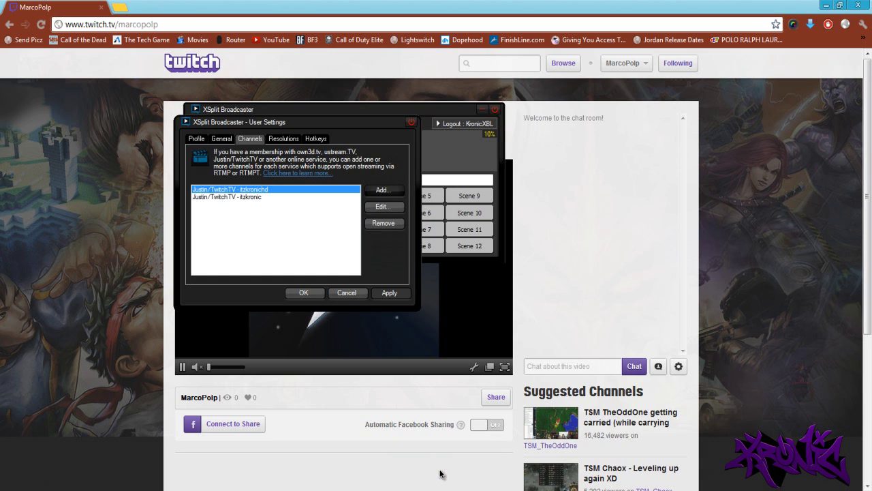
pyautogui.click(397, 189)
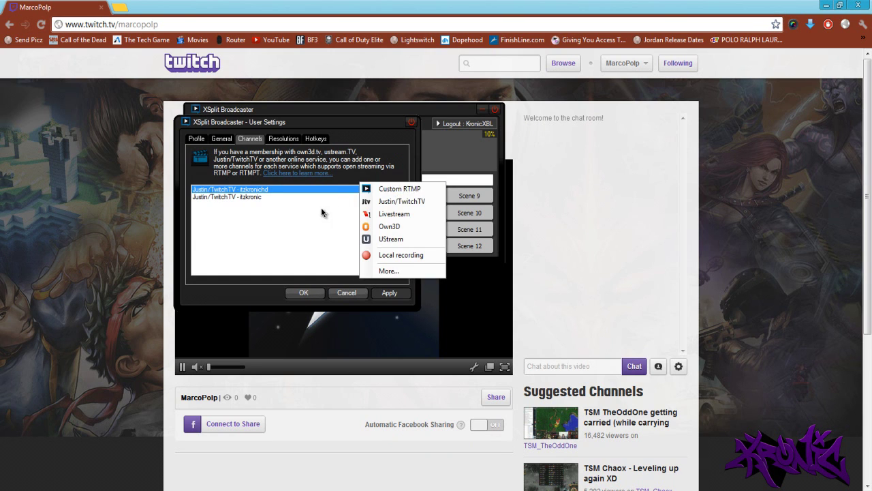
pyautogui.click(403, 203)
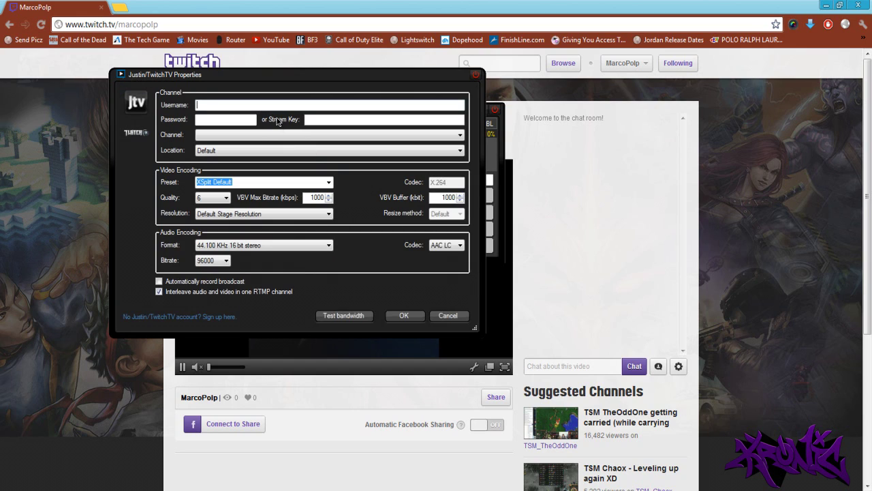
# Enter the new Twitch account's username and password and confirm the channel.
pyautogui.write('m')
pyautogui.press('BackSpace')
pyautogui.write('marcopolpp')
pyautogui.press('Tab')
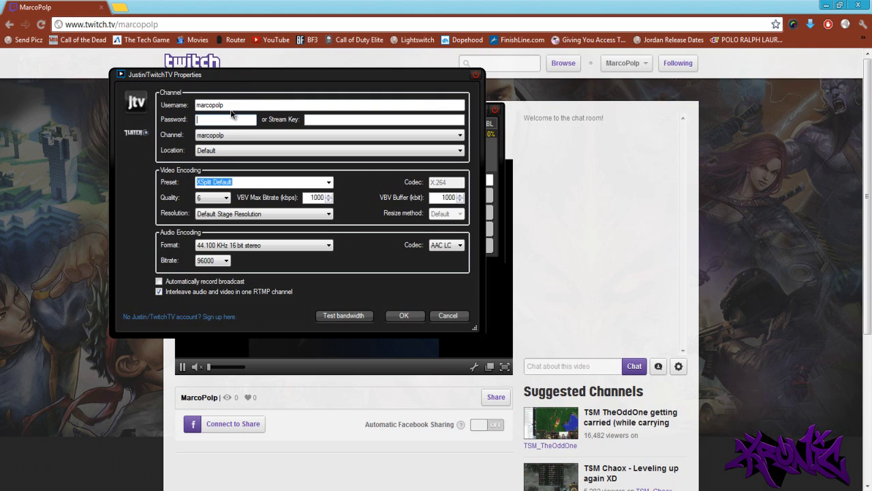
pyautogui.write('****')
pyautogui.press('BackSpace')
pyautogui.write('******')
pyautogui.click(405, 315)
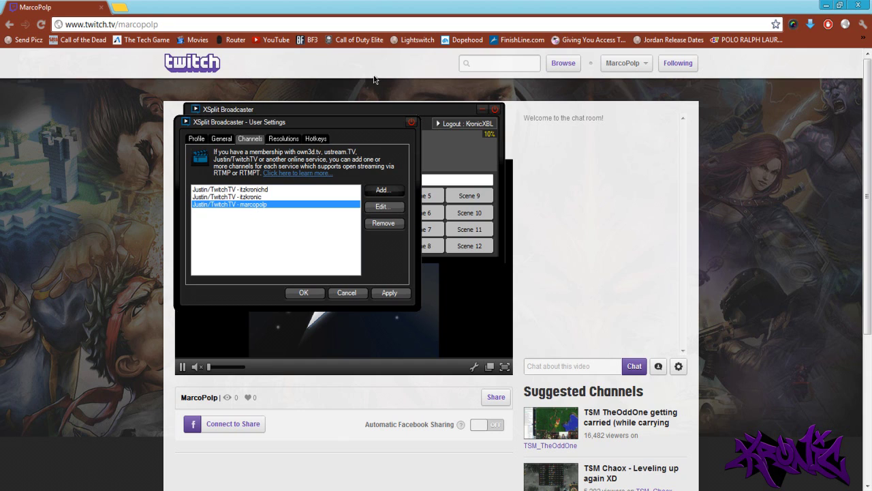
pyautogui.moveTo(227, 120); pyautogui.dragTo(254, 109)
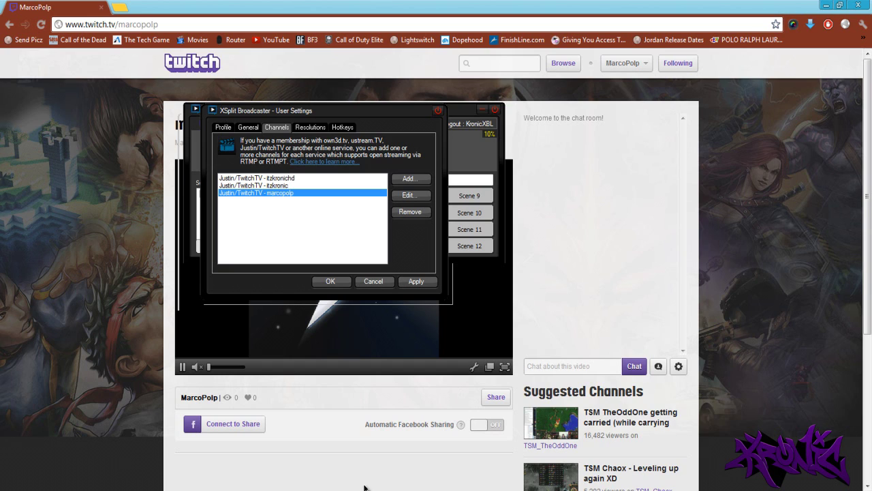
pyautogui.moveTo(659, 424)
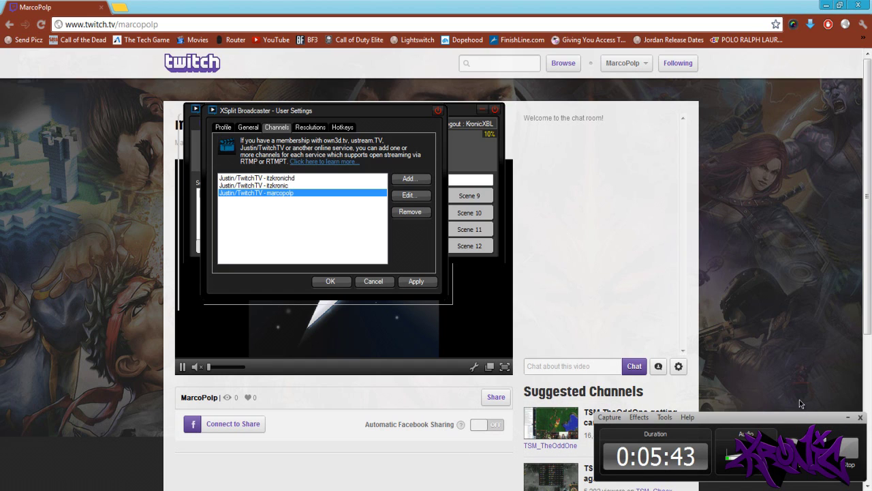